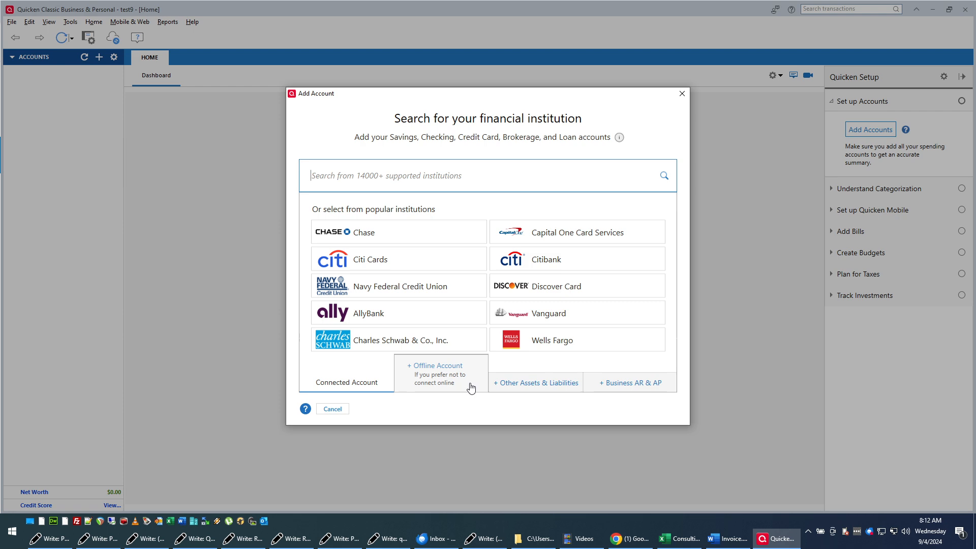
Add a cash-on-hand account named Cash Account for personal transactions, leaving its ending balance blank.
left_click(529, 386)
left_click(337, 255)
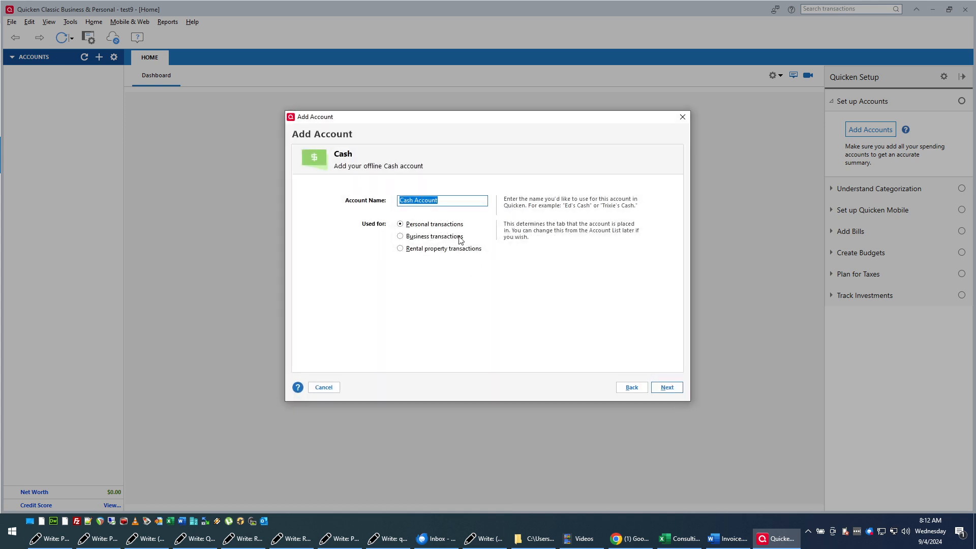
left_click(663, 388)
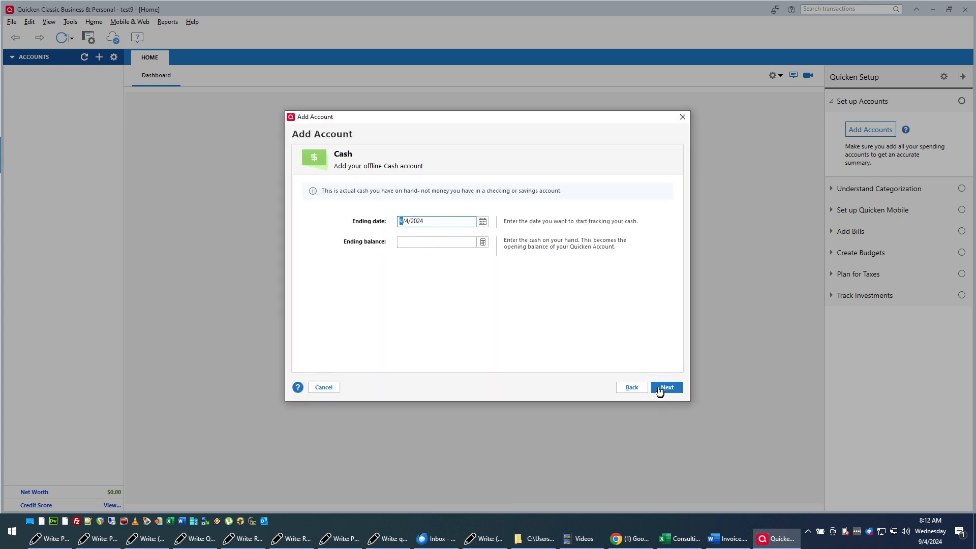
left_click(661, 388)
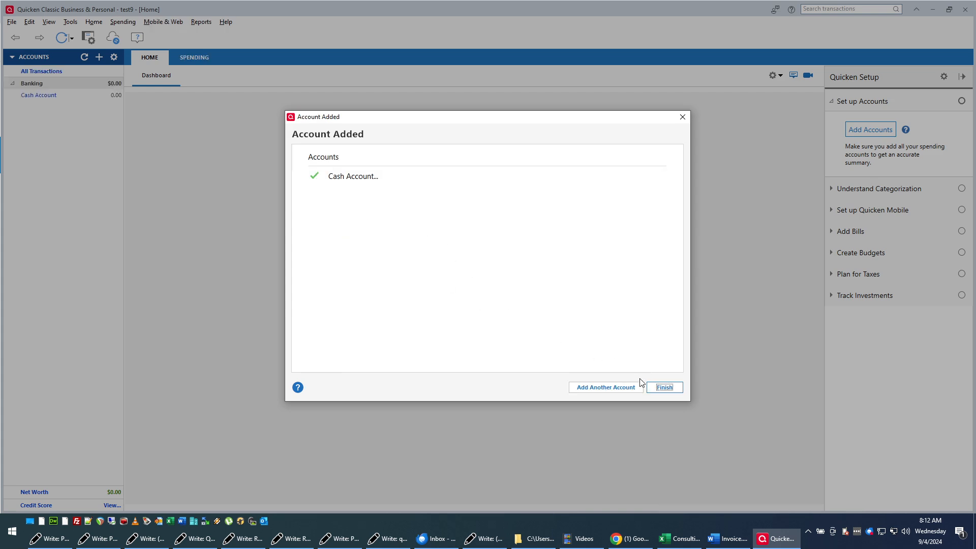
Add a business accounts receivable account named Customer Invoices and finish the account setup.
left_click(639, 387)
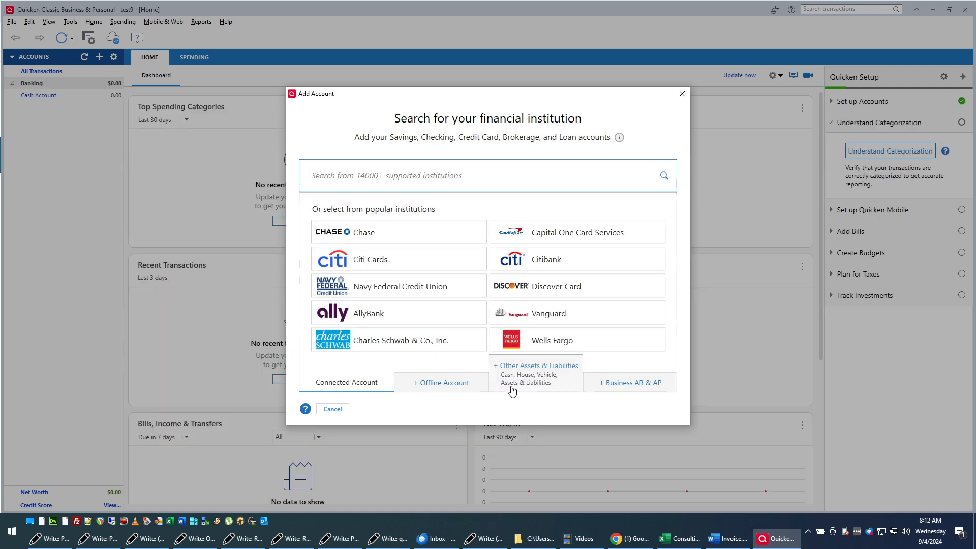
left_click(512, 390)
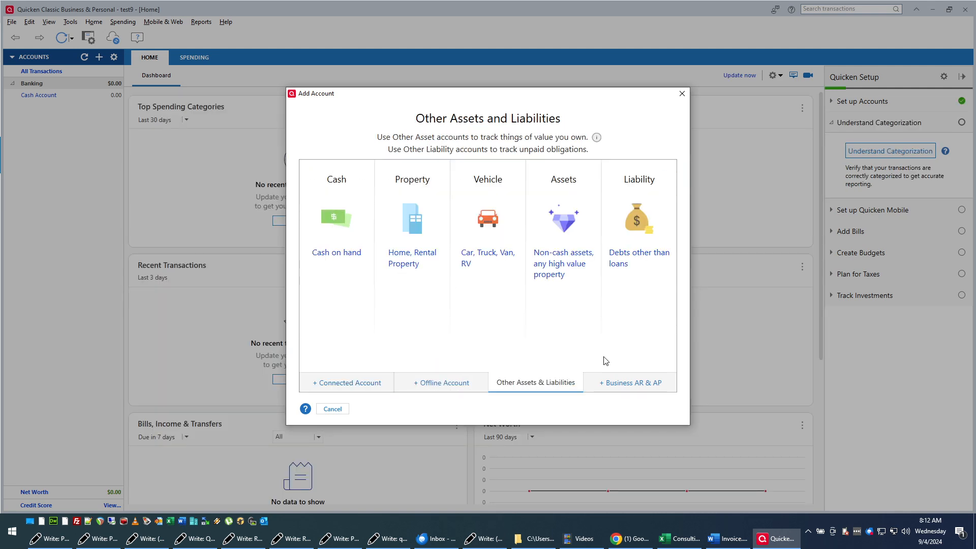
left_click(611, 381)
left_click(439, 277)
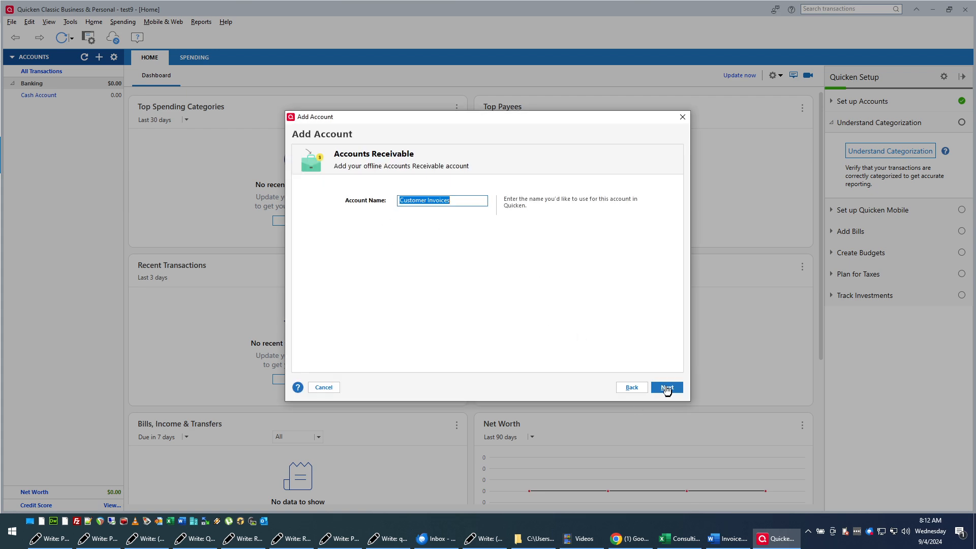
left_click(667, 389)
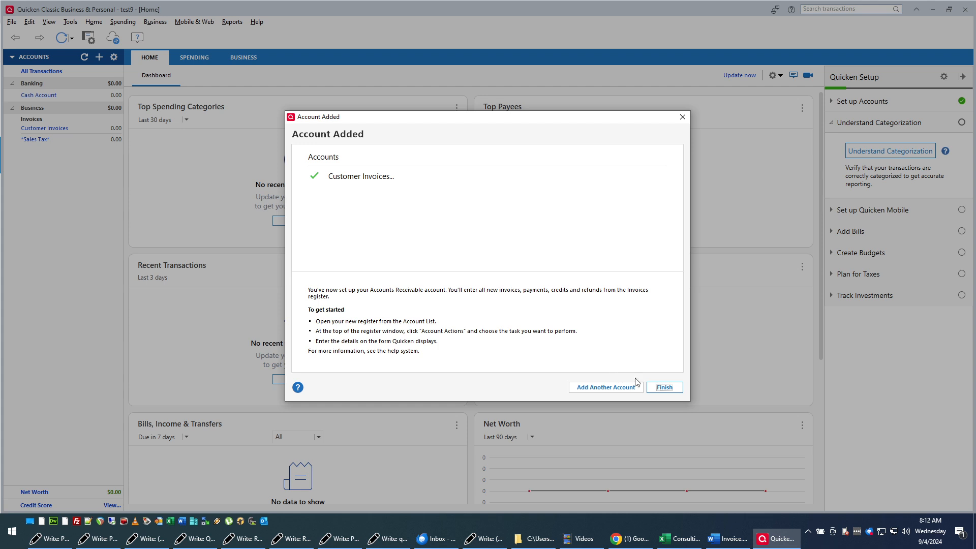
left_click(664, 387)
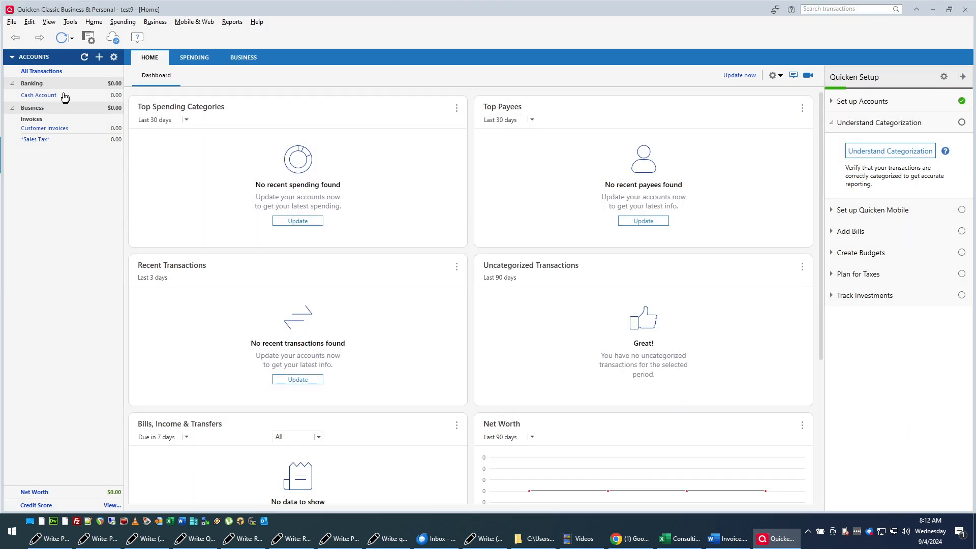
Start a new invoice form in the Customer Invoices register and enter the customer's name.
left_click(38, 128)
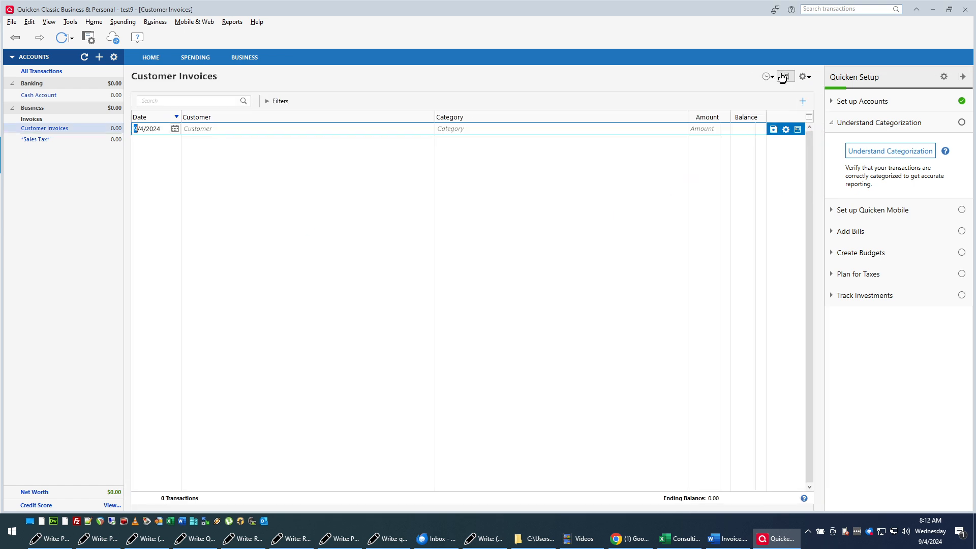
left_click(784, 77)
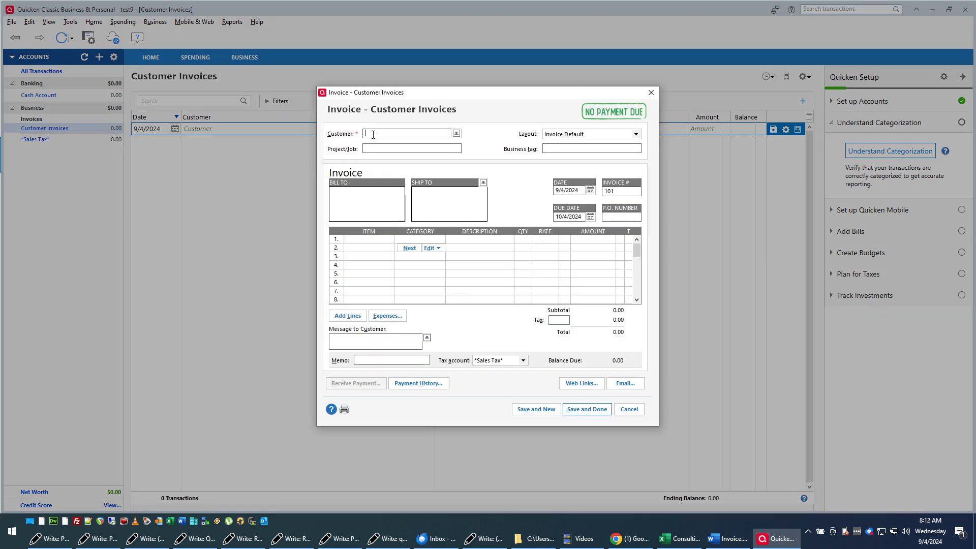
type("Mike")
key("Tab")
Add a Labor line by creating a new Labor item with no category and a per item rate of 10, and save the invoice.
left_click(349, 240)
type("Labor")
left_click(340, 248)
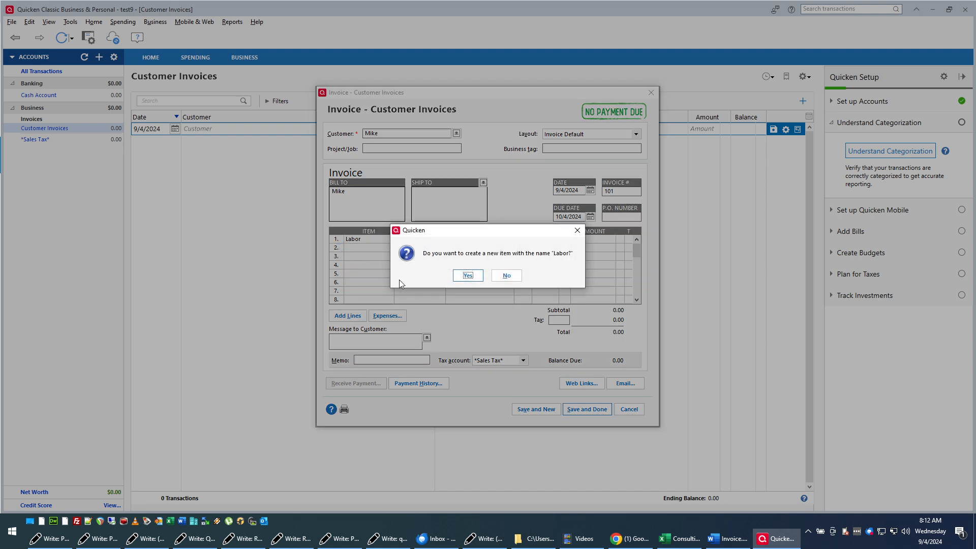
left_click(476, 276)
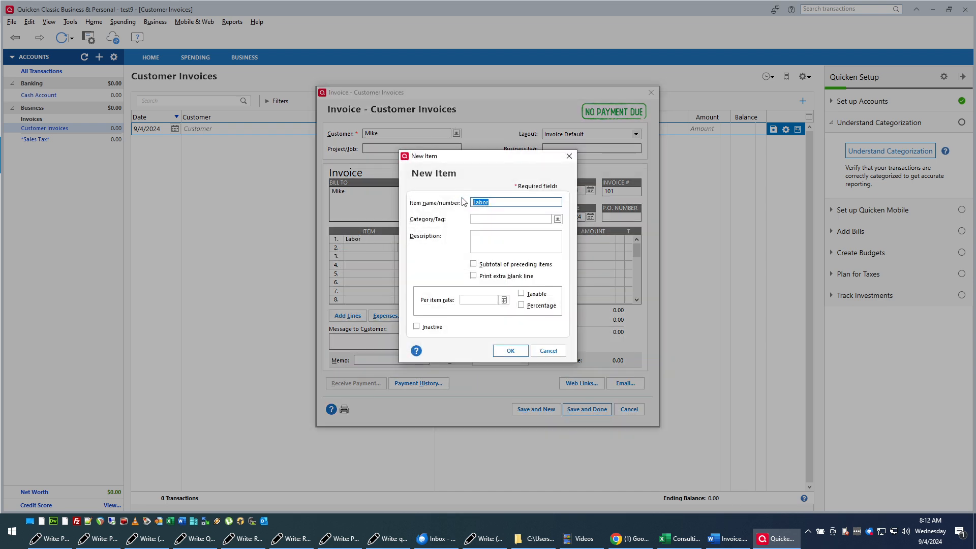
left_click(490, 219)
left_click(551, 220)
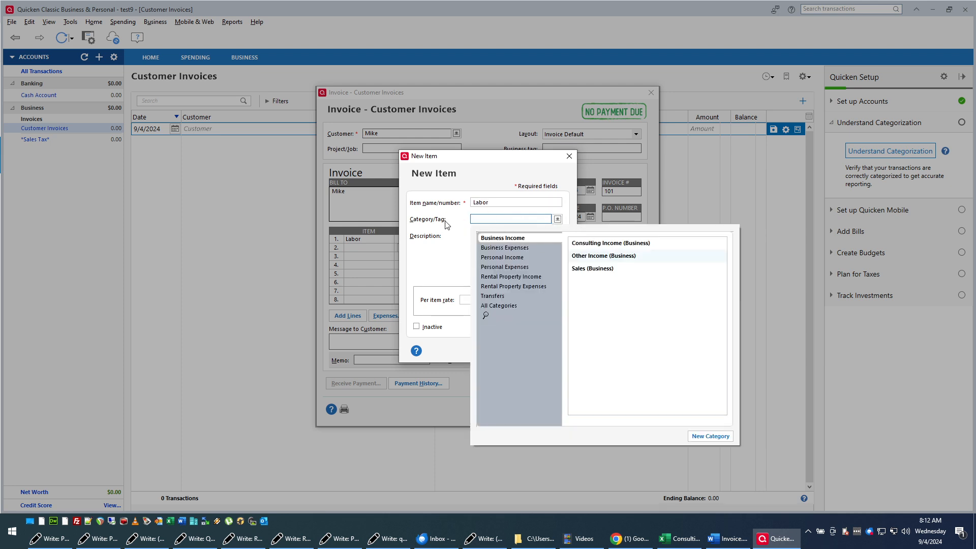
left_click(442, 254)
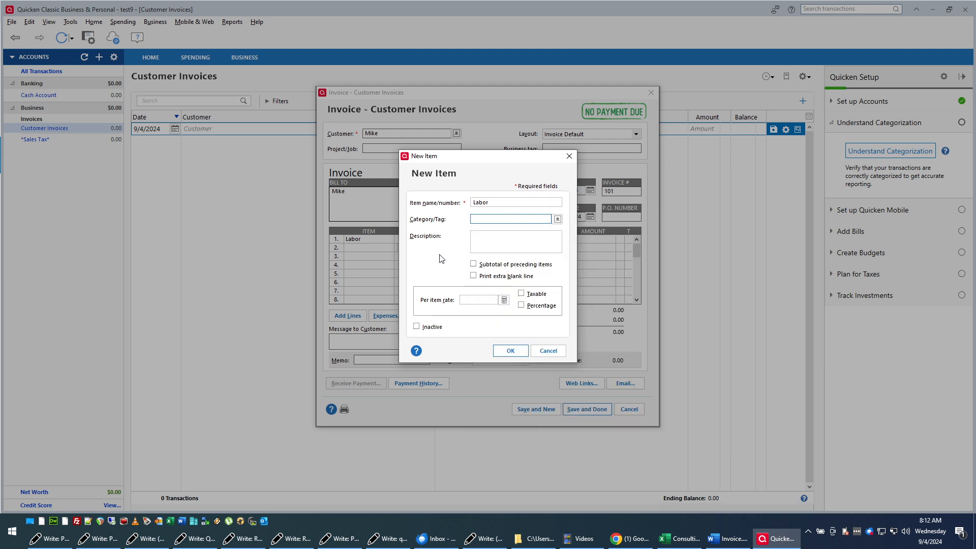
left_click(477, 298)
type("10")
left_click(509, 351)
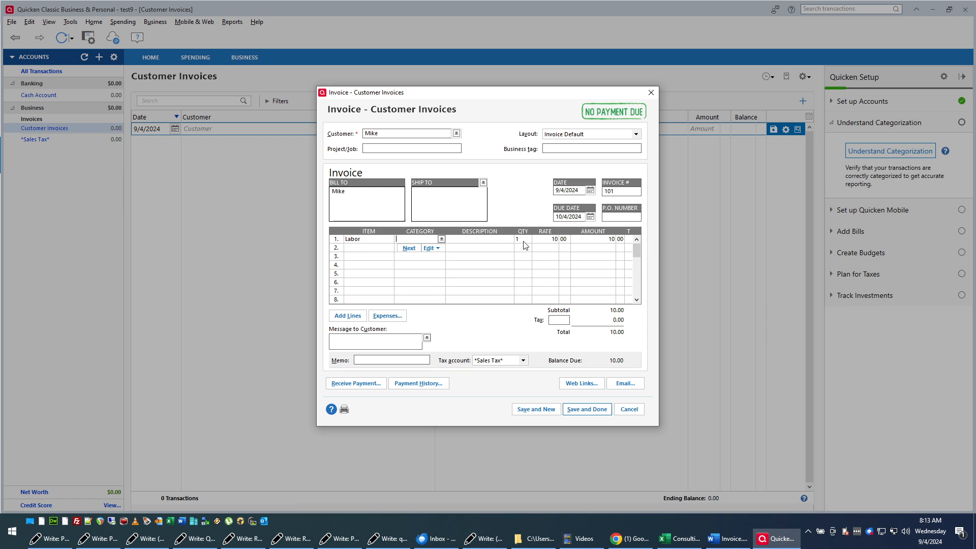
left_click(591, 406)
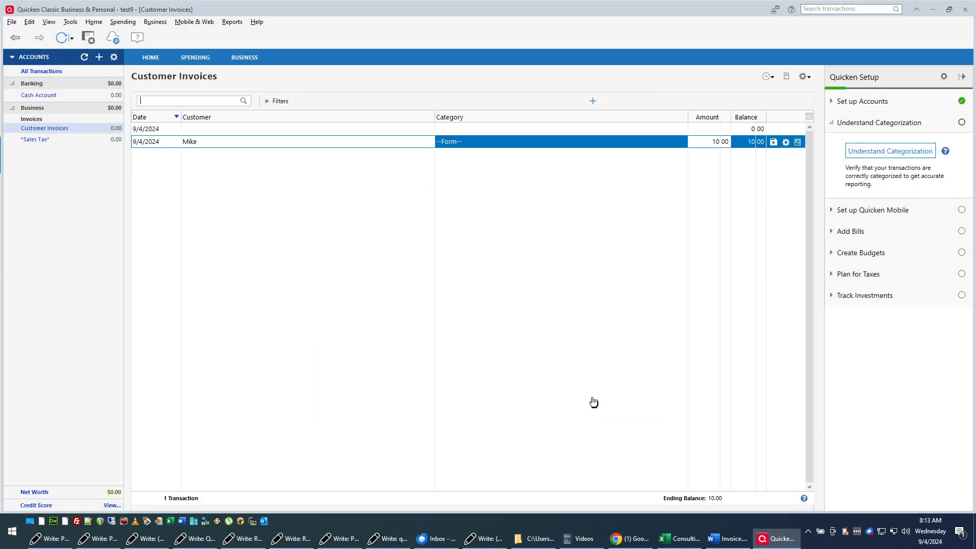
Sort the invoice register by ascending date and open the saved invoice form to review its Labor line.
left_click(171, 118)
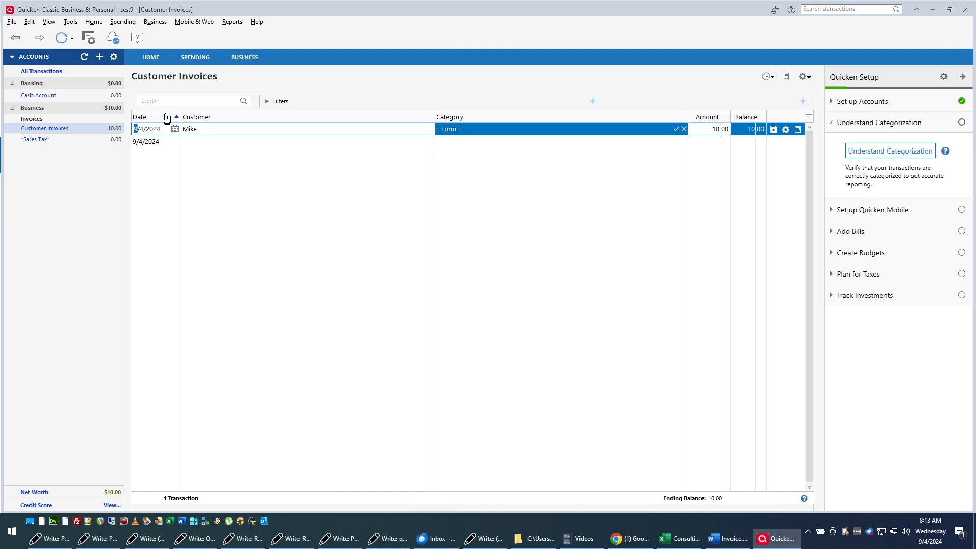
left_click(798, 130)
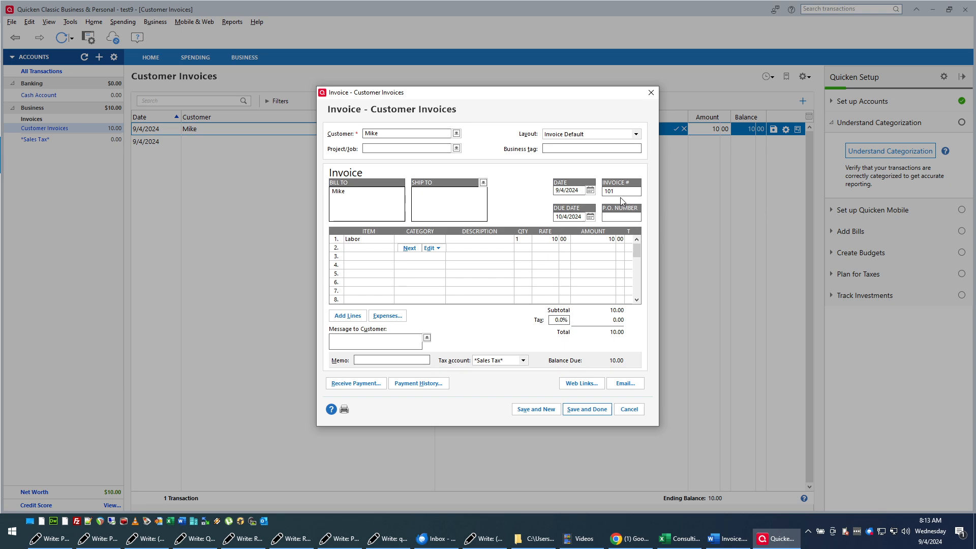
key("Escape")
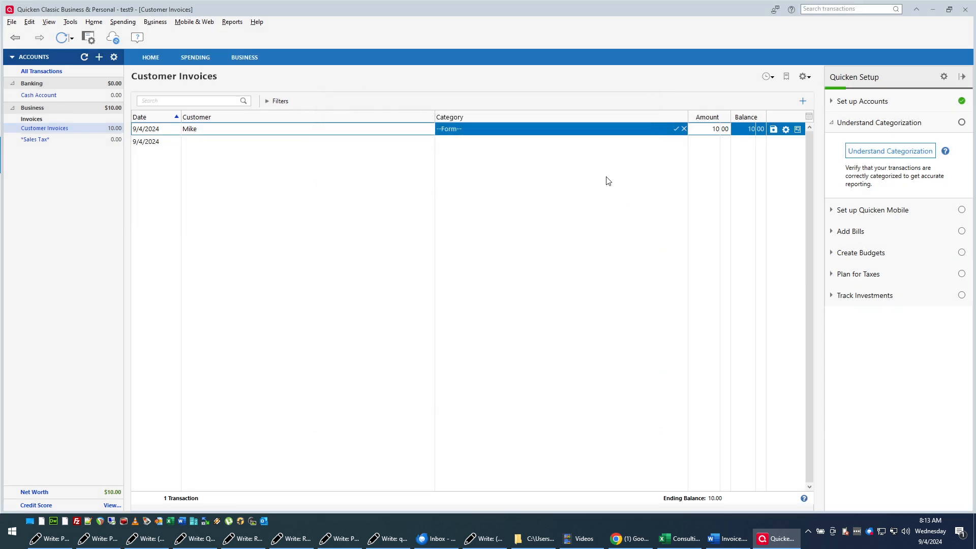
Set the category of the invoice's Labor line to Consulting Income (Business) and save the invoice.
left_click(798, 130)
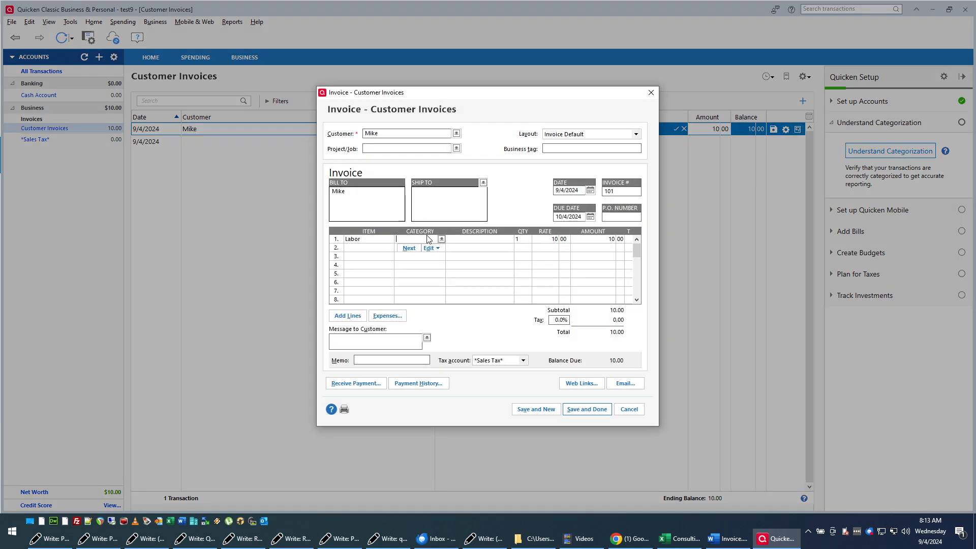
left_click(441, 240)
left_click(504, 261)
left_click(587, 410)
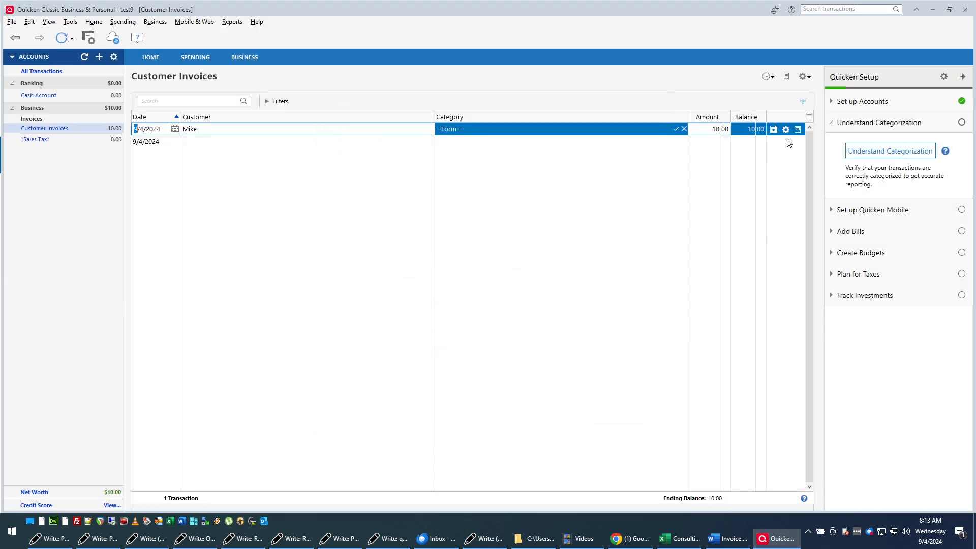
Reopen the saved invoice and review the category on its Labor line, keeping the form open.
left_click(798, 129)
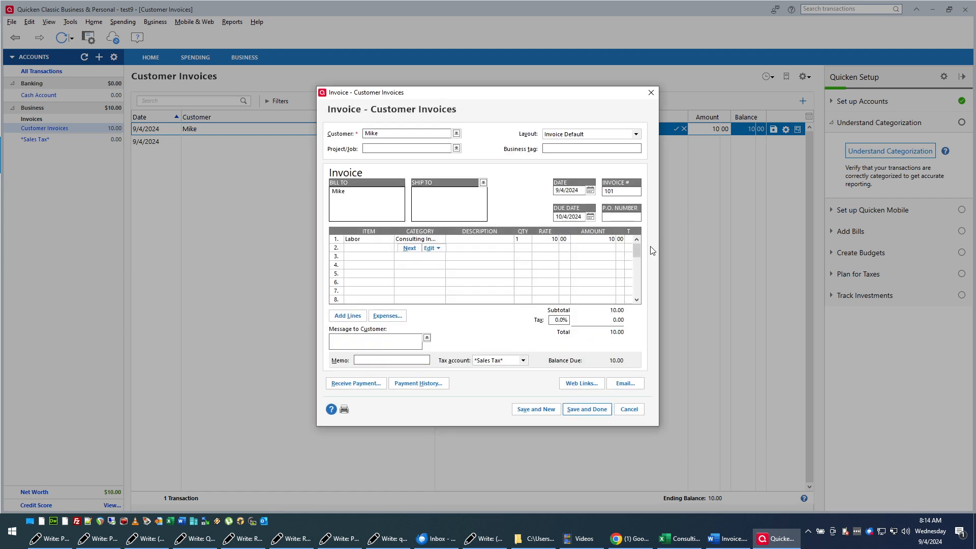
key("Escape")
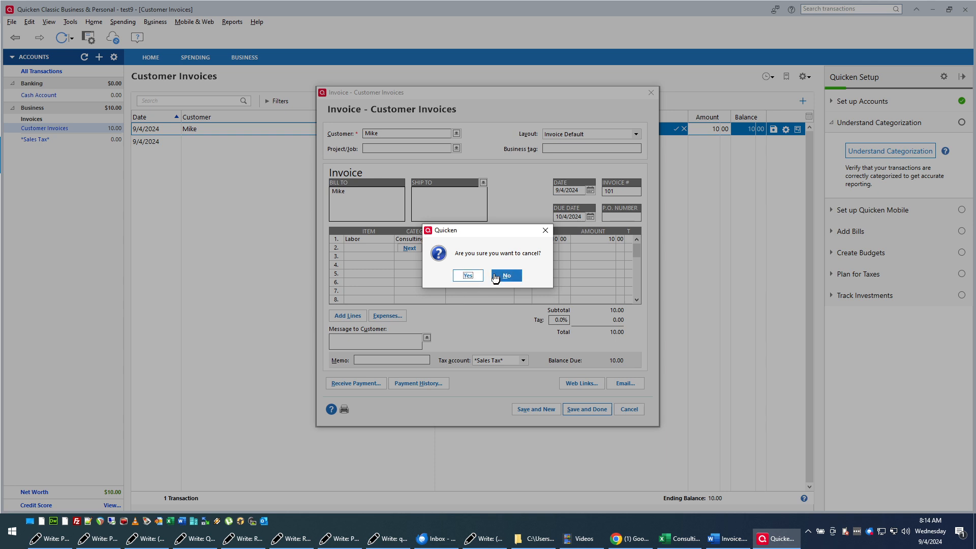
left_click(503, 276)
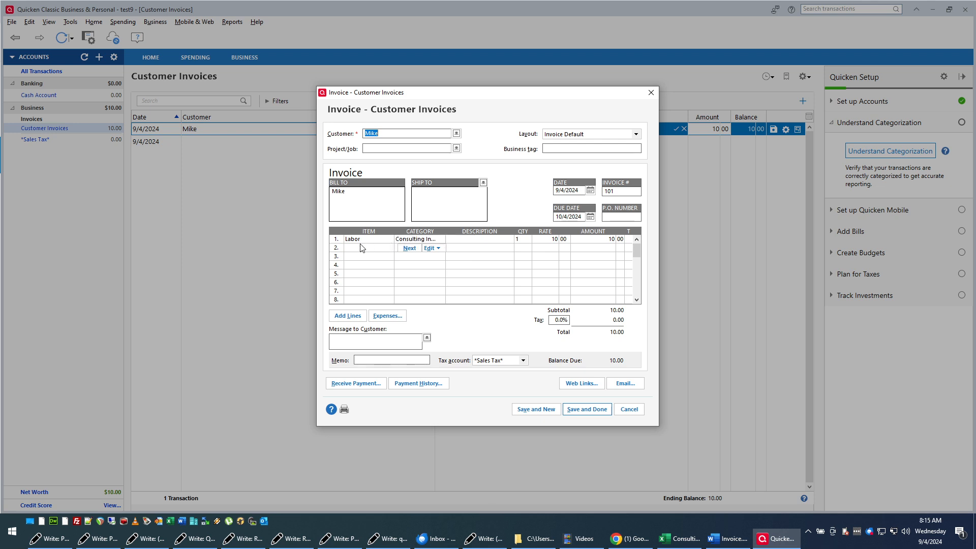
Clear the category from the invoice's first Labor line.
left_click(427, 240)
key("Delete")
left_click(553, 300)
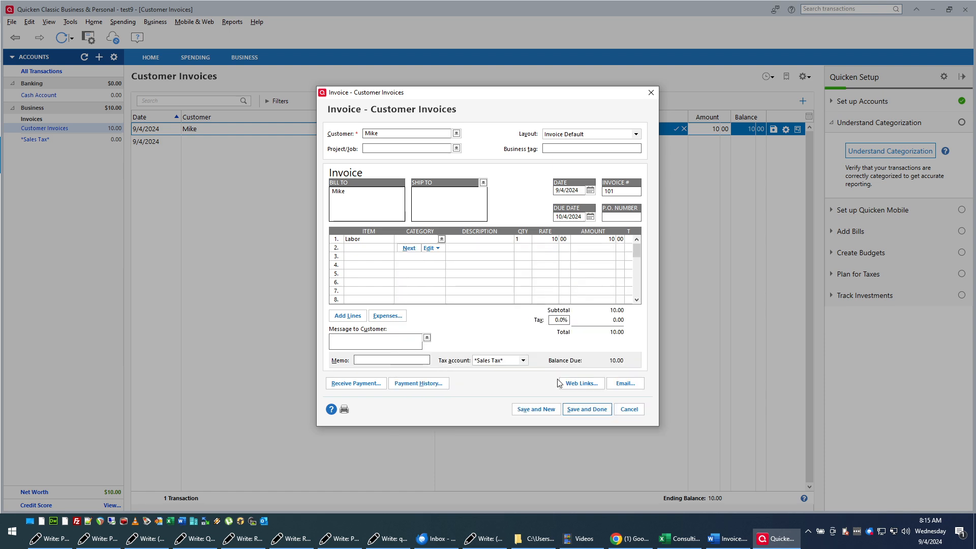
Add a second Labor line to the invoice with the category Consulting Income (Business) and save the invoice.
left_click(363, 250)
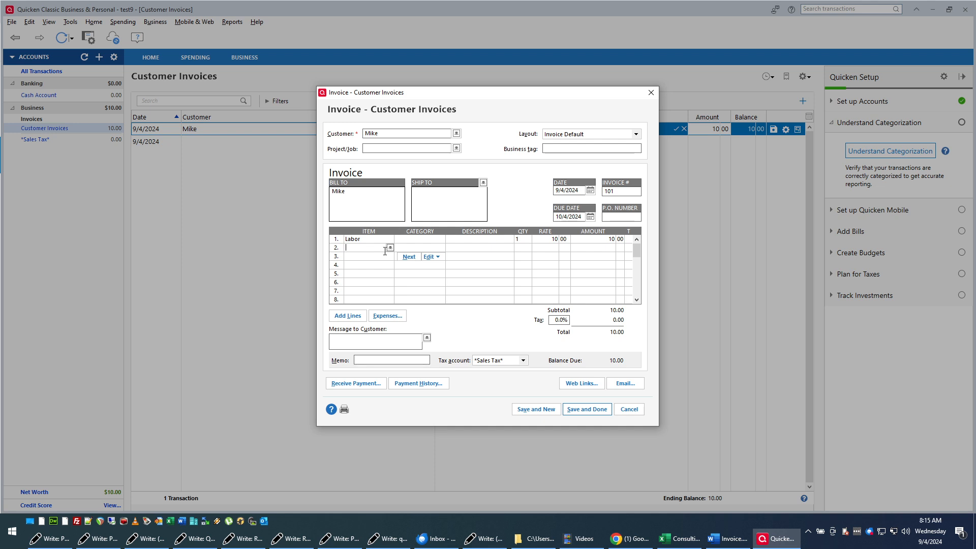
left_click(390, 248)
left_click(373, 257)
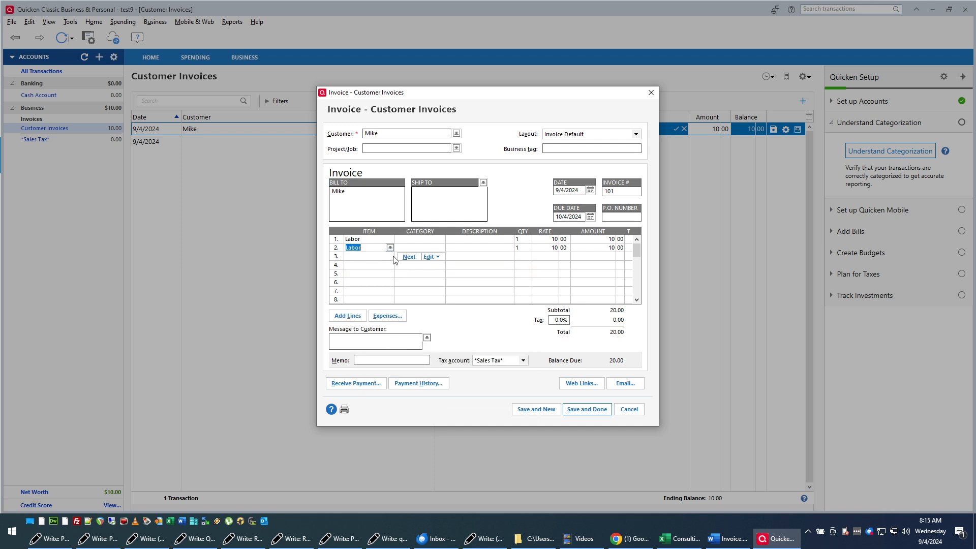
left_click(429, 249)
left_click(441, 248)
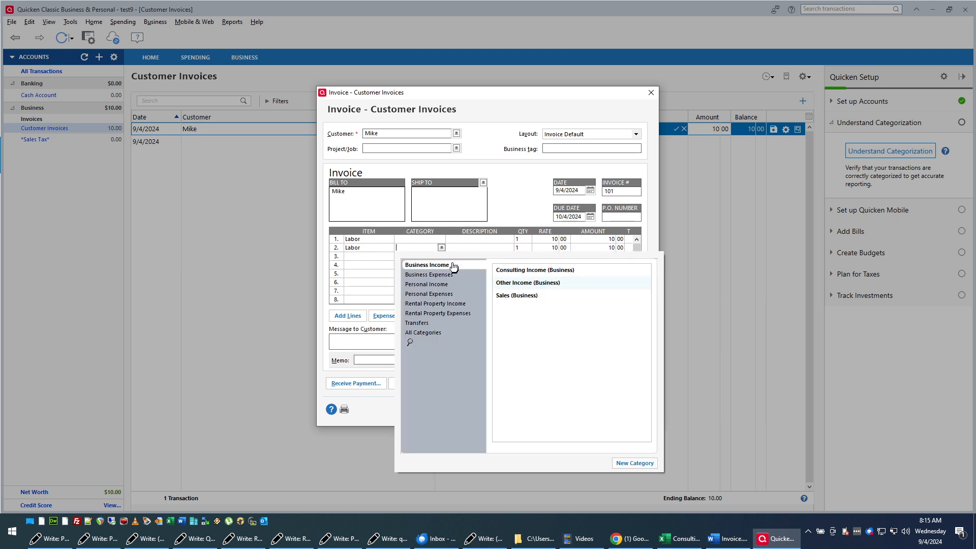
left_click(528, 283)
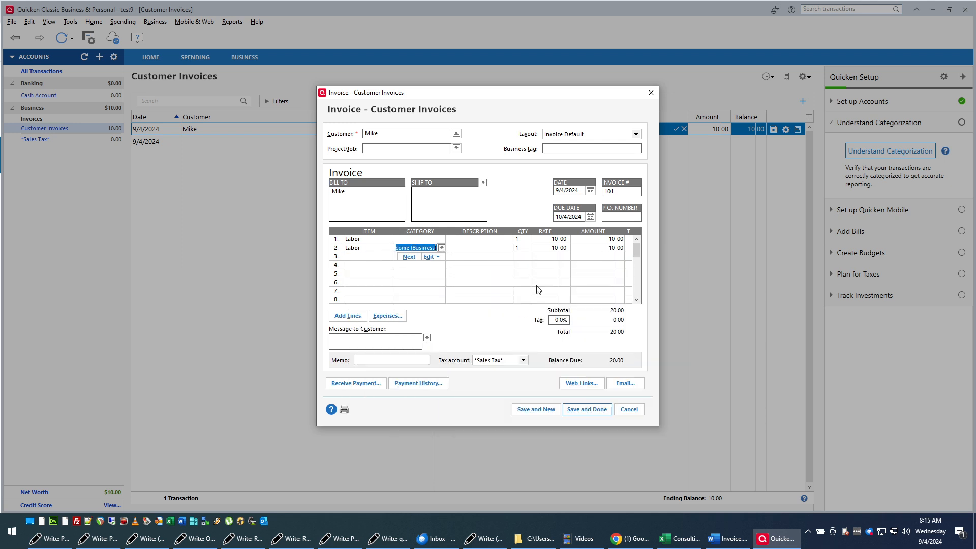
left_click(587, 410)
Review the saved invoice's lines and set the first Labor line's category to Consulting Income (Business).
left_click(797, 130)
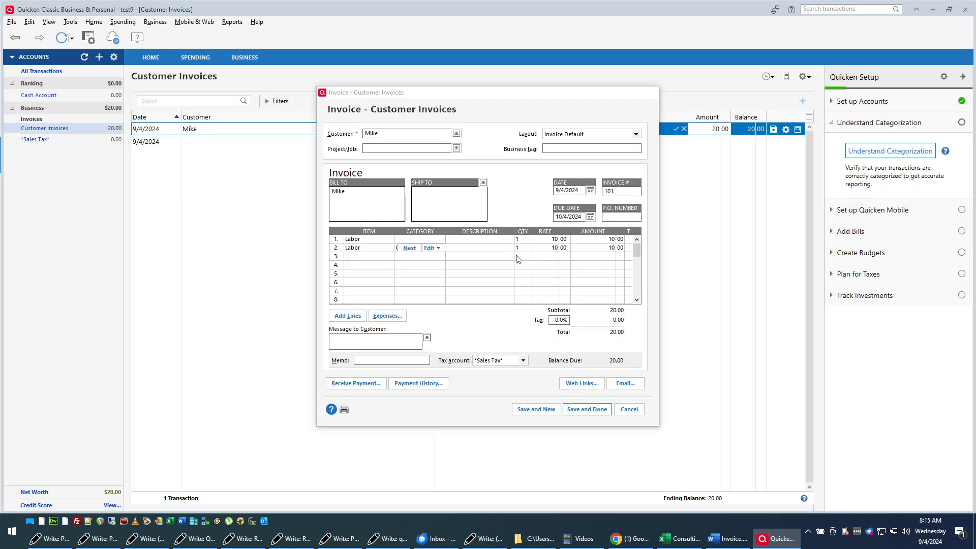
key("Escape")
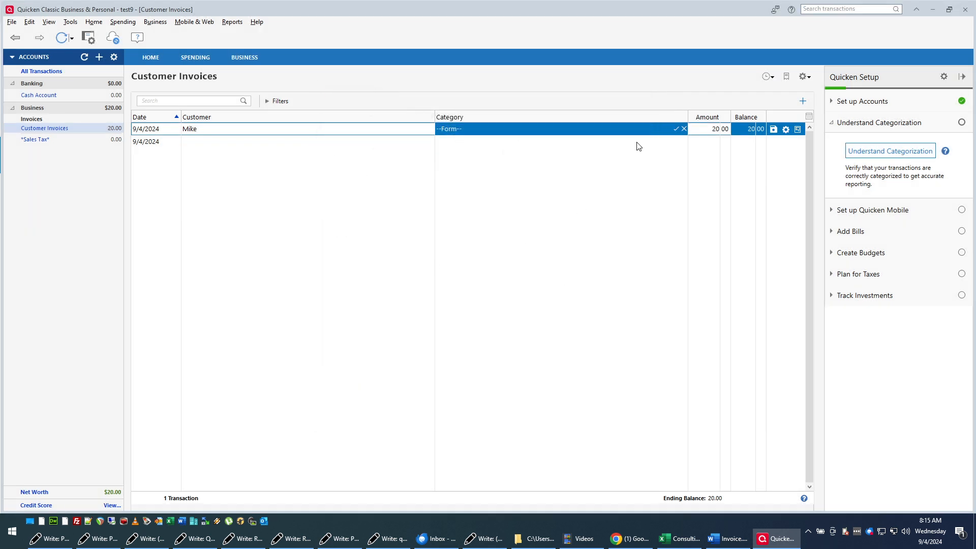
left_click(798, 130)
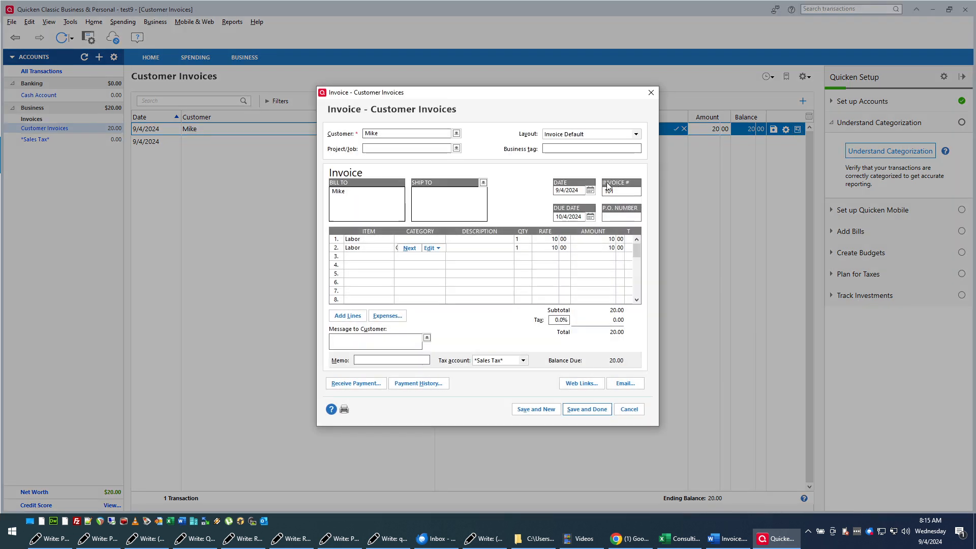
left_click(412, 239)
left_click(441, 240)
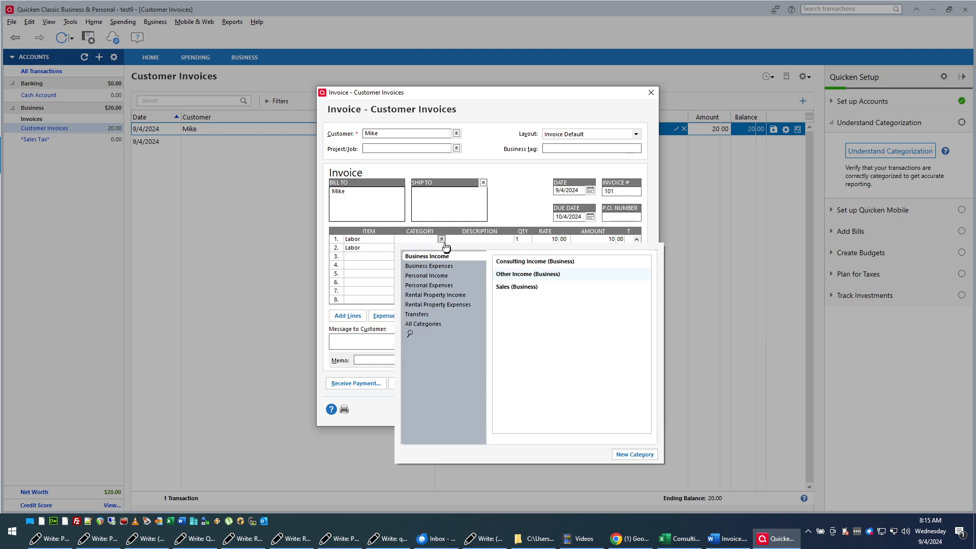
left_click(520, 264)
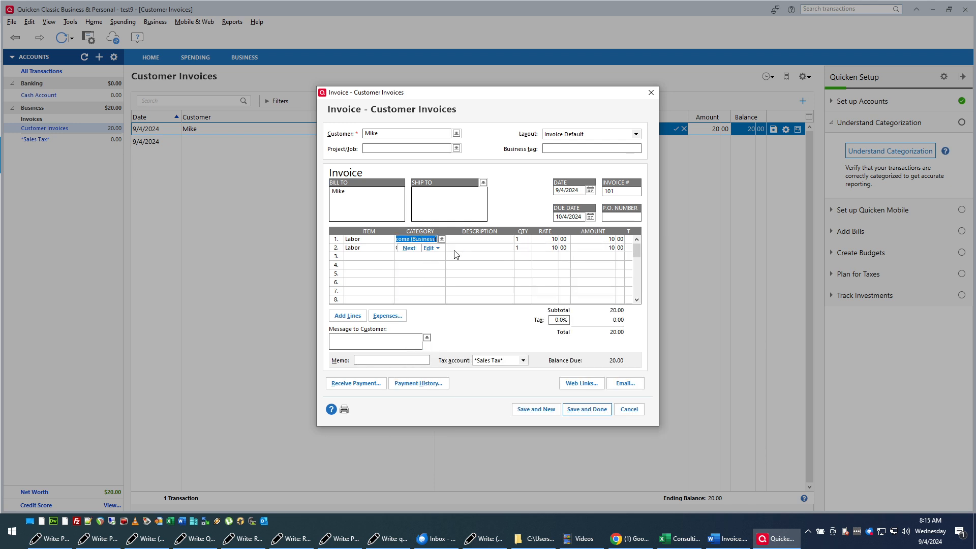
left_click(472, 249)
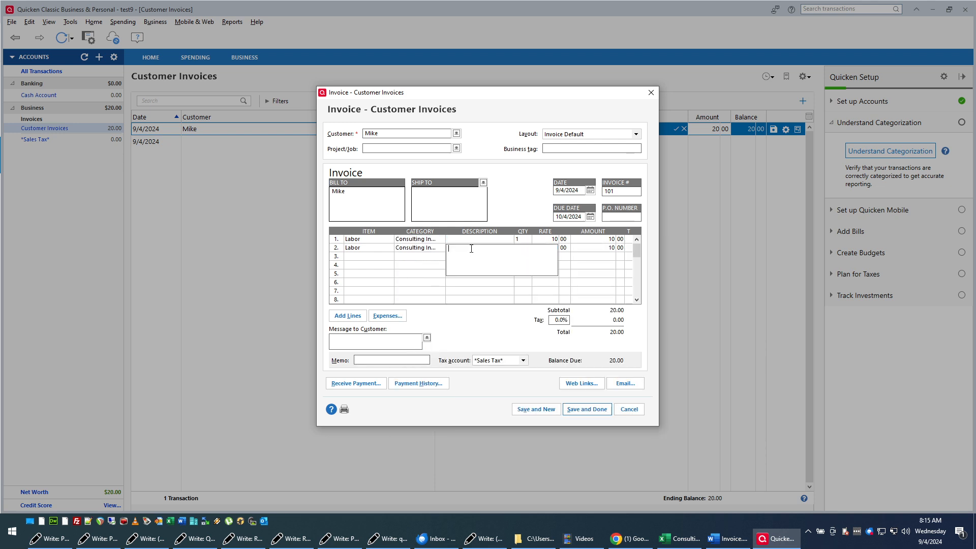
Save the invoice with both Labor lines categorized and return to the Customer Invoices register.
left_click(408, 265)
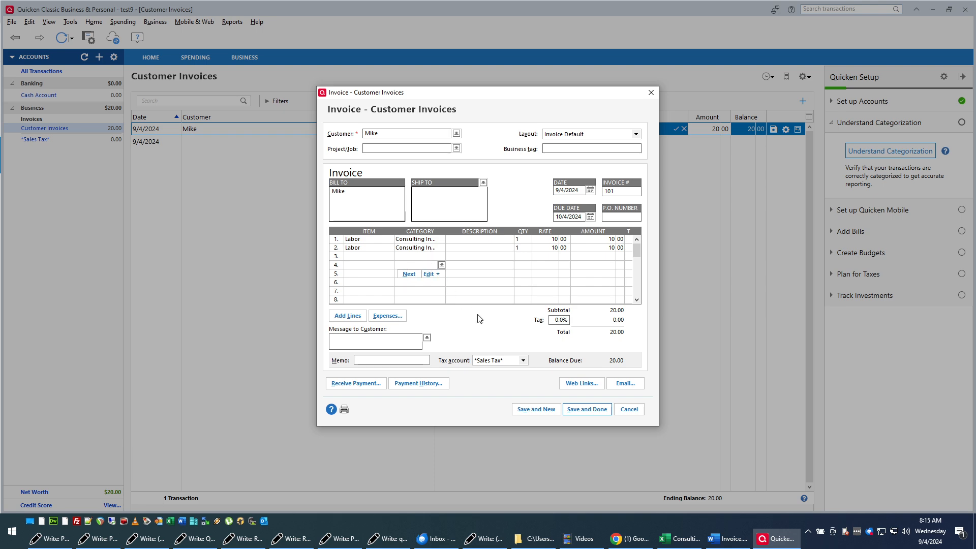
left_click(578, 410)
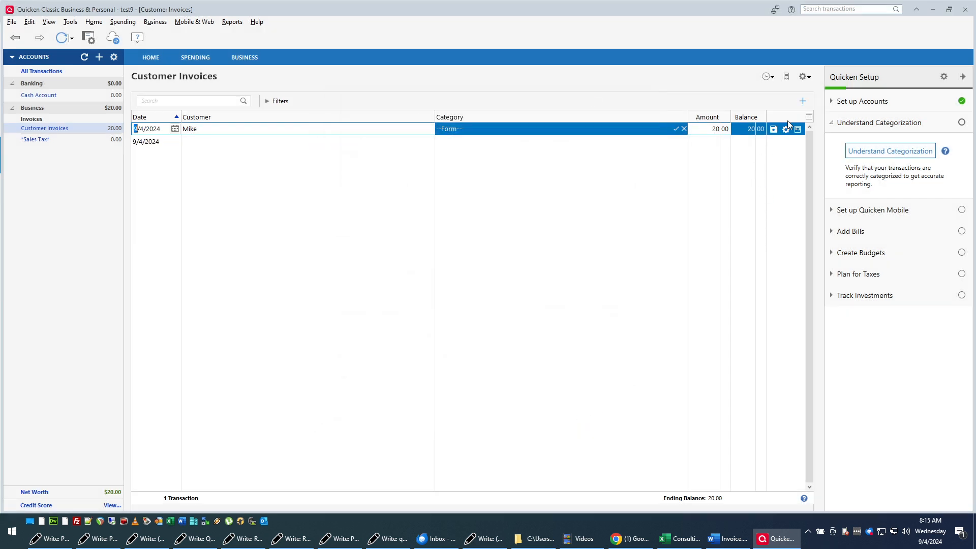
Reopen the saved invoice, clear the category from its second Labor line and save the invoice.
left_click(797, 129)
key("Escape")
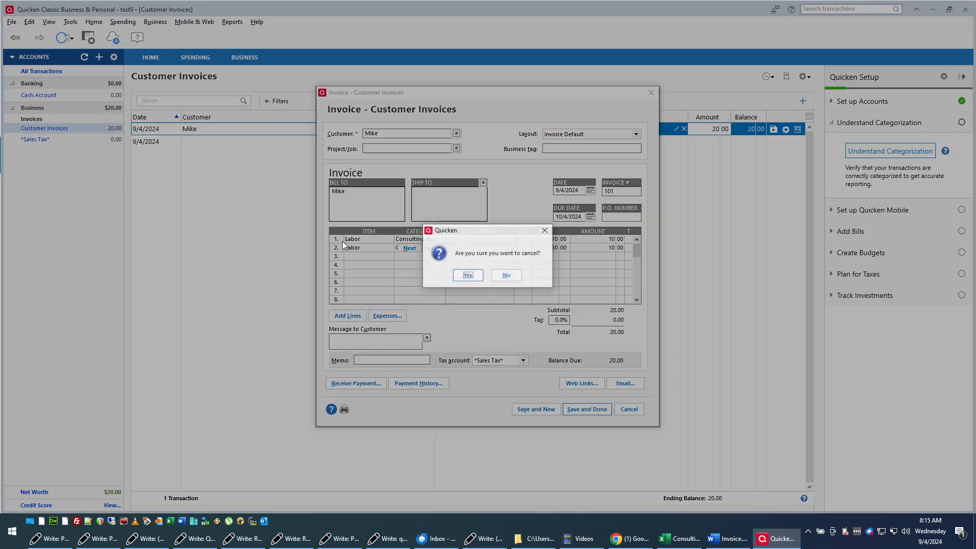
key("Escape")
left_click(370, 256)
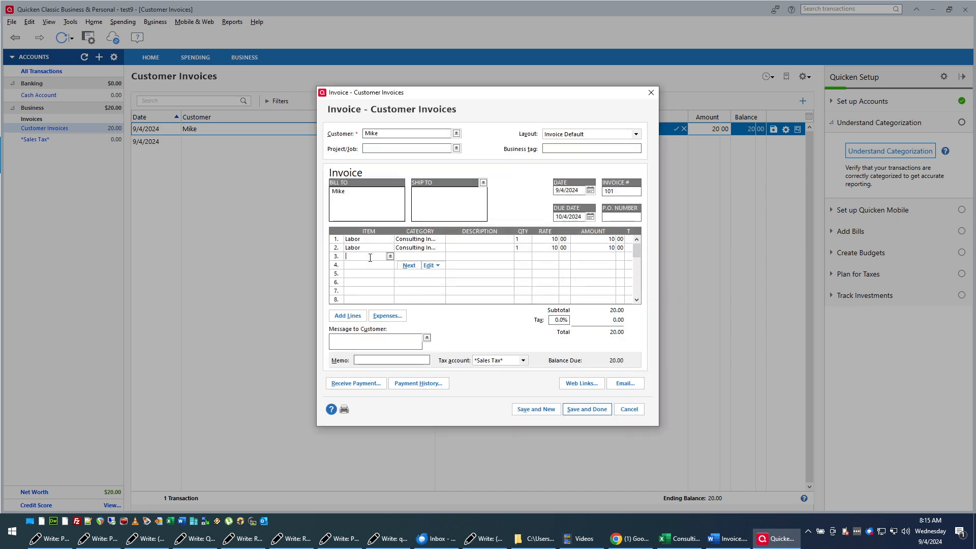
left_click(412, 248)
key("BackSpace")
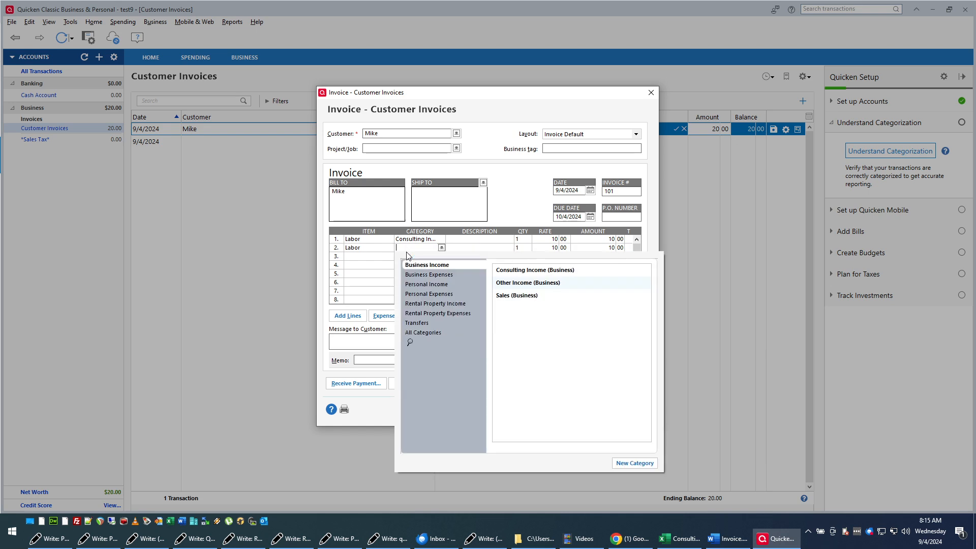
key("Escape")
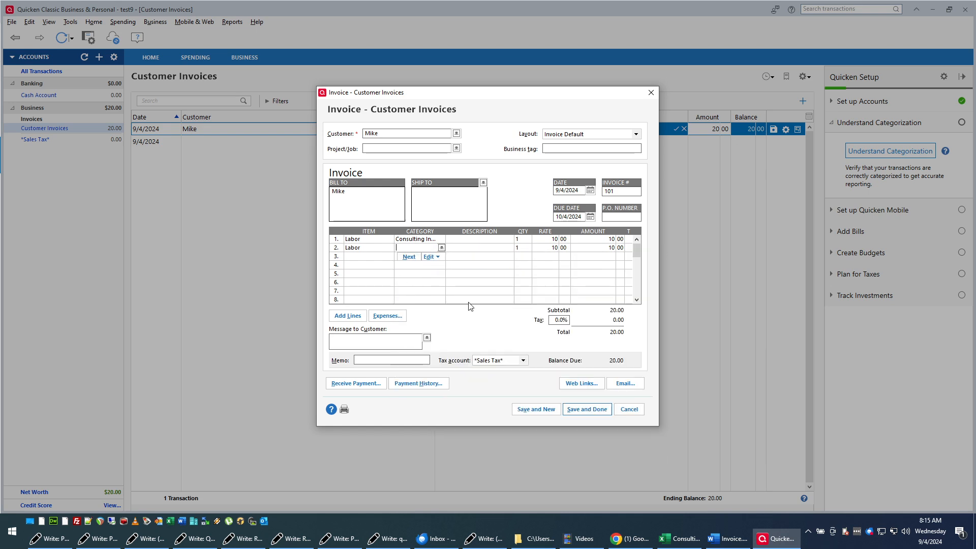
left_click(580, 411)
Reopen the invoice, set the second Labor line's category to Consulting Income (Business) and save the invoice.
left_click(798, 130)
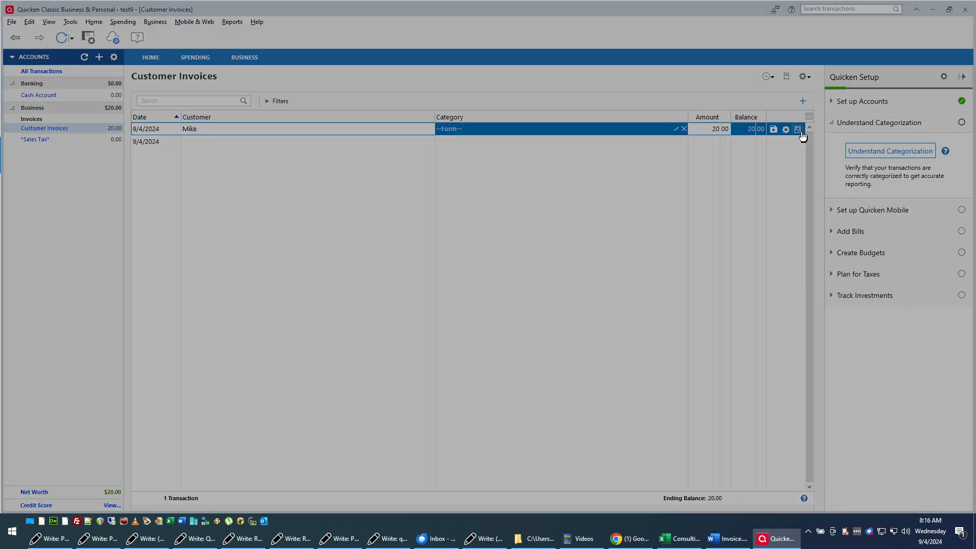
key("Escape")
key("Escape")
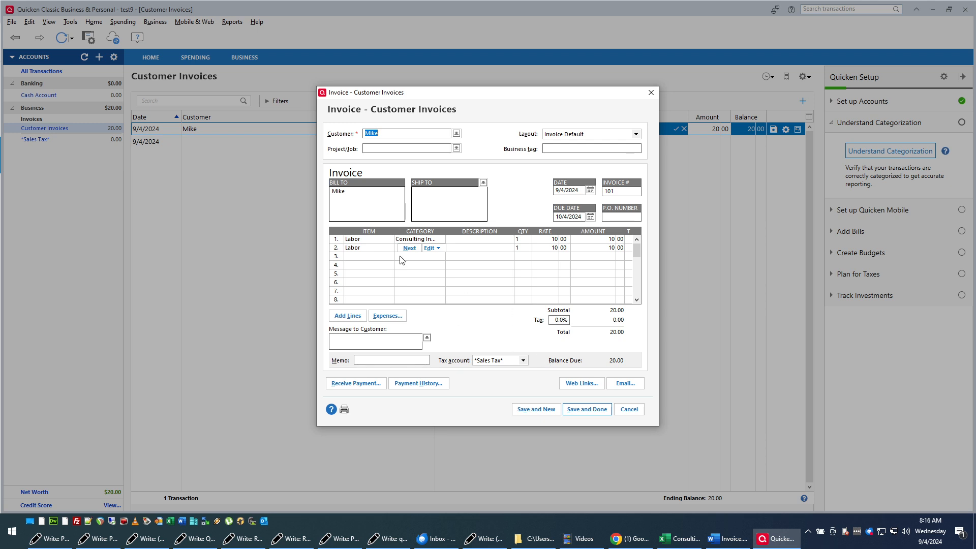
left_click(376, 248)
left_click(414, 245)
left_click(442, 247)
left_click(504, 272)
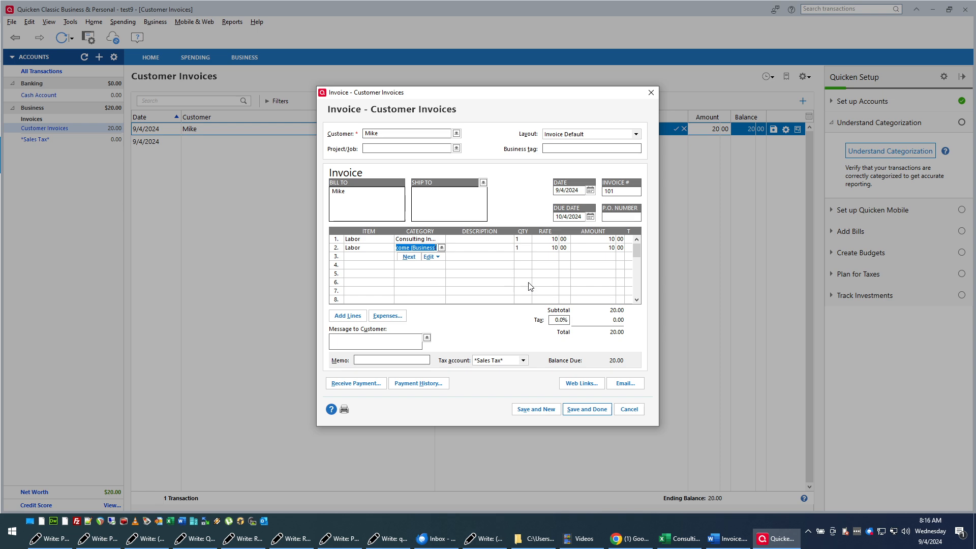
left_click(589, 411)
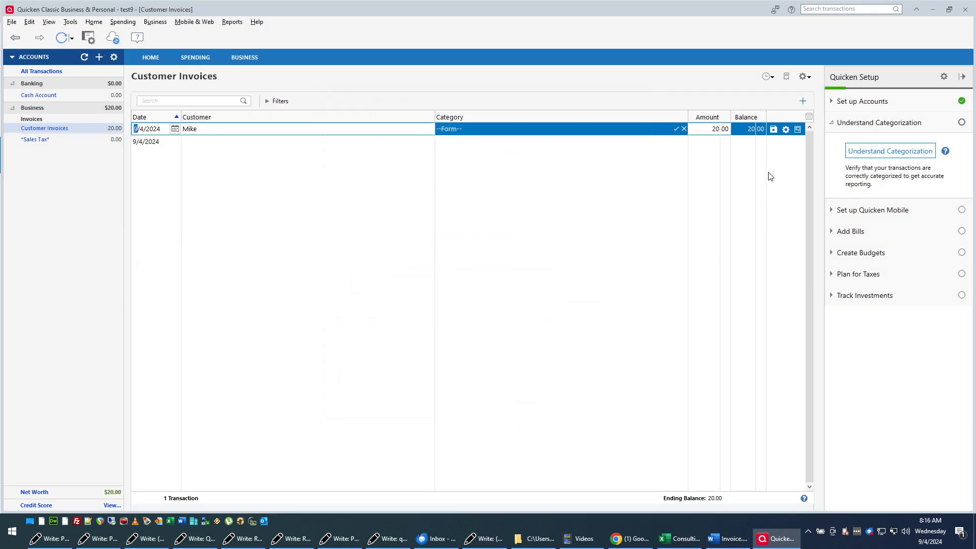
Reopen the saved invoice to review how the categories of its two Labor lines are displayed, and cancel out of the form.
left_click(797, 130)
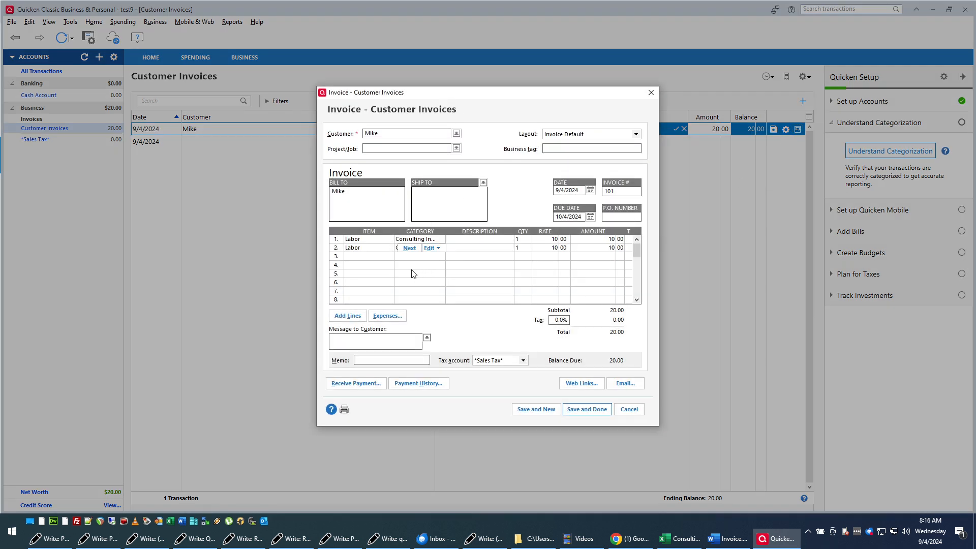
key("Escape")
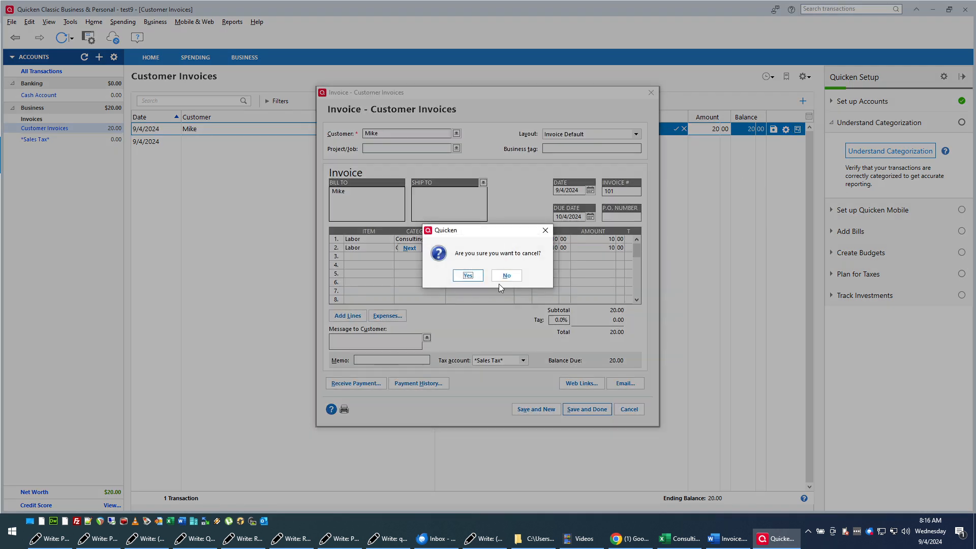
left_click(460, 277)
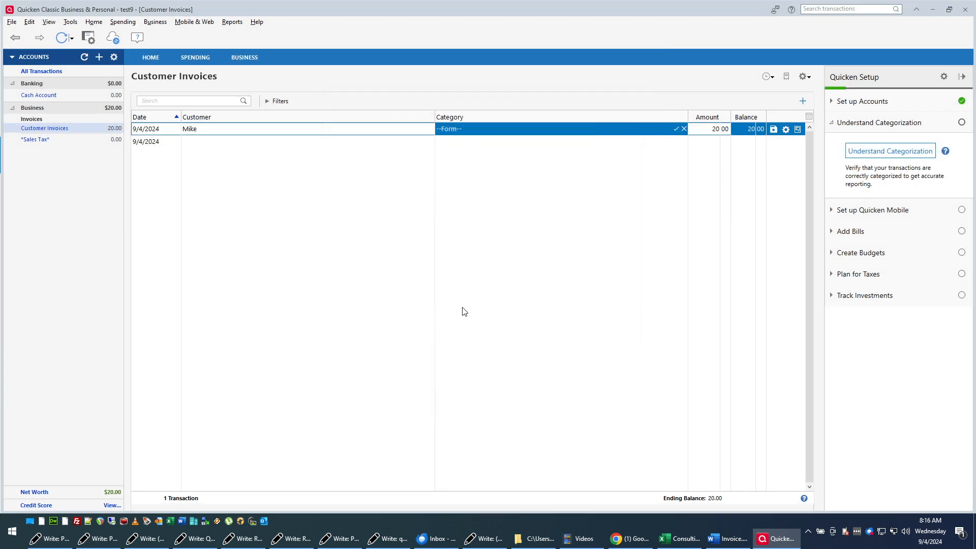
left_click(798, 129)
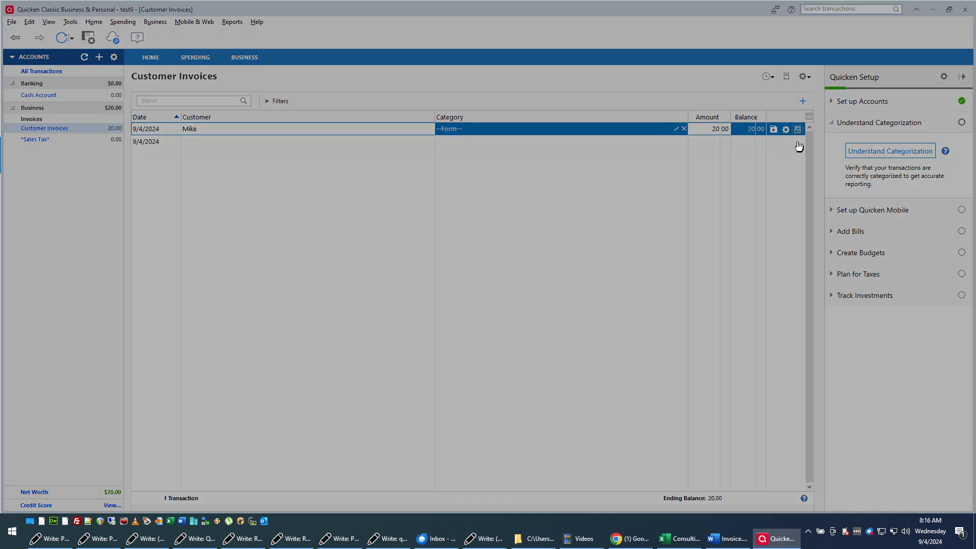
left_click(630, 410)
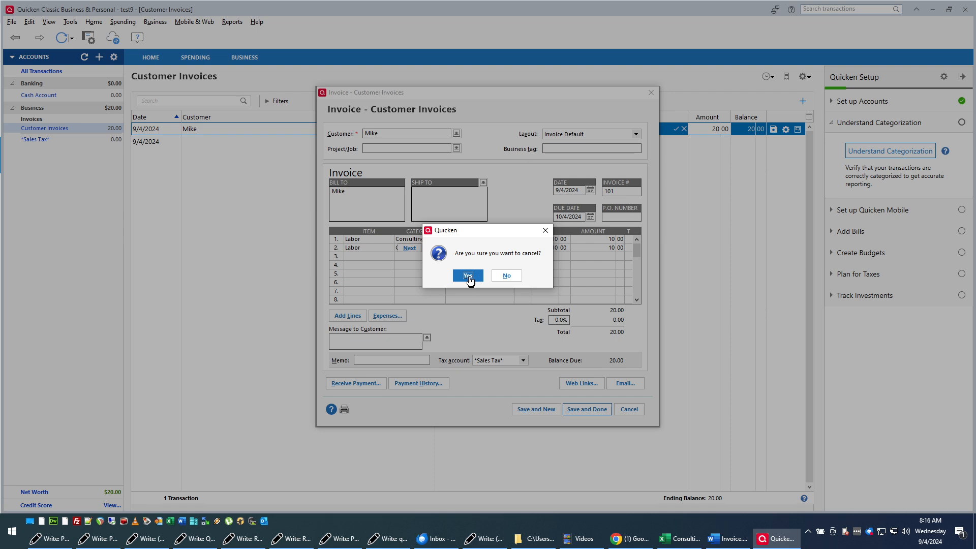
left_click(544, 230)
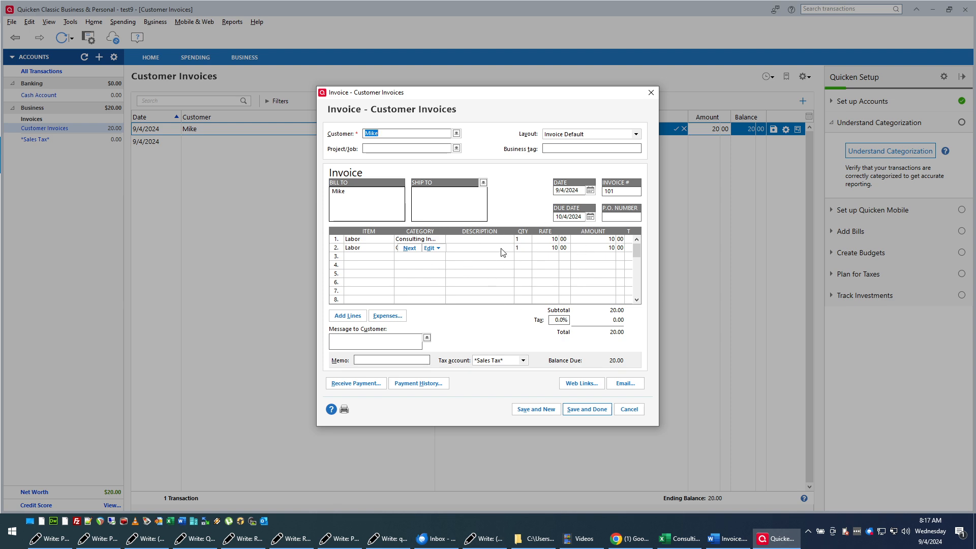
left_click(630, 410)
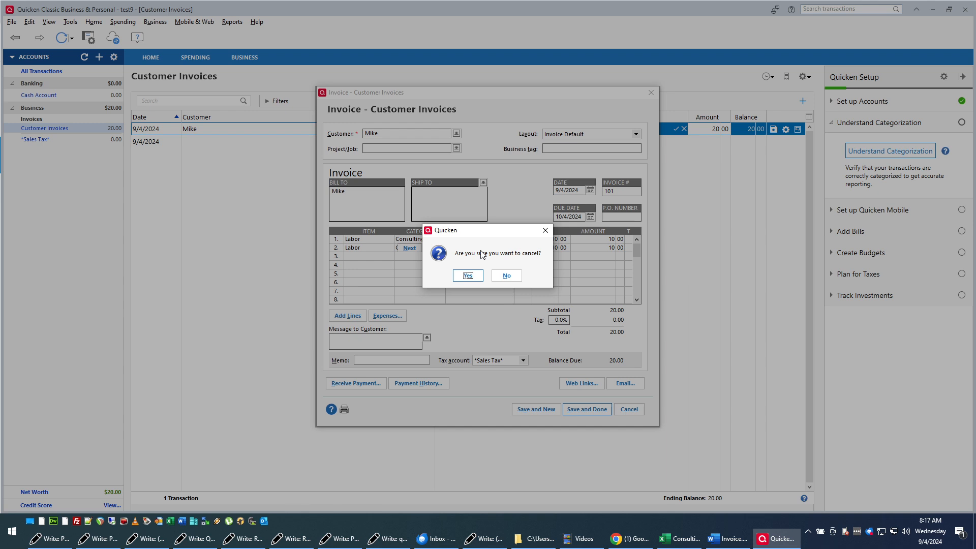
left_click(468, 277)
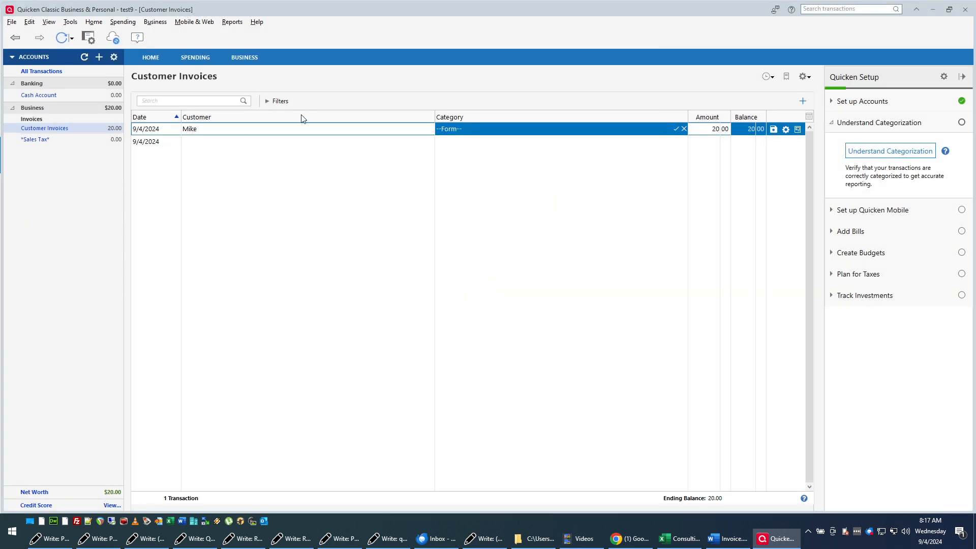
Open the invoice once more, check the category of its first Labor line and close the form by saving.
left_click(798, 129)
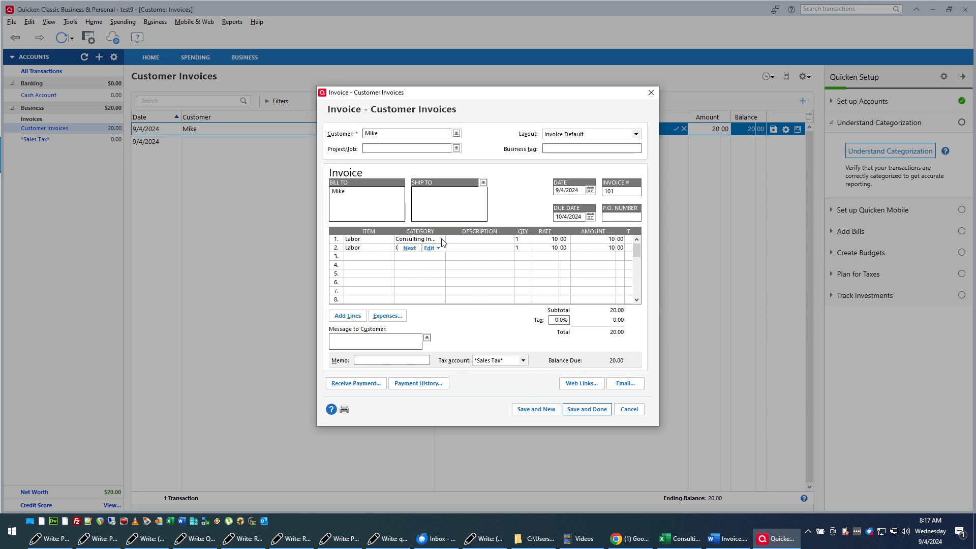
left_click(409, 241)
key("Escape")
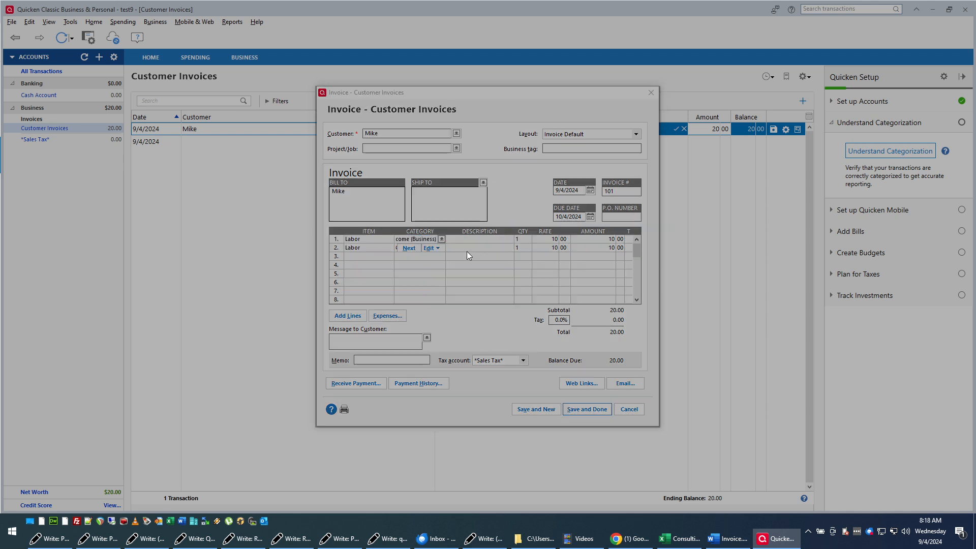
key("Escape")
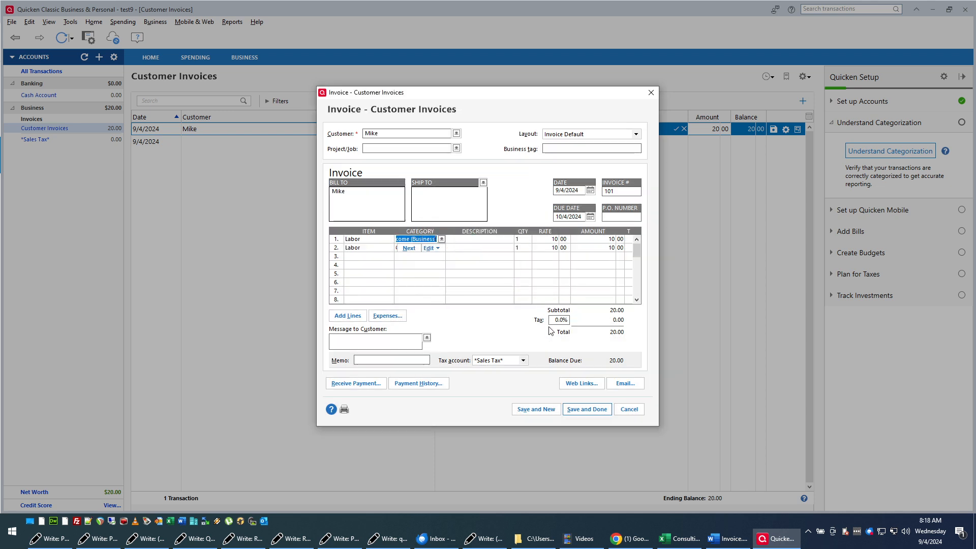
left_click(583, 412)
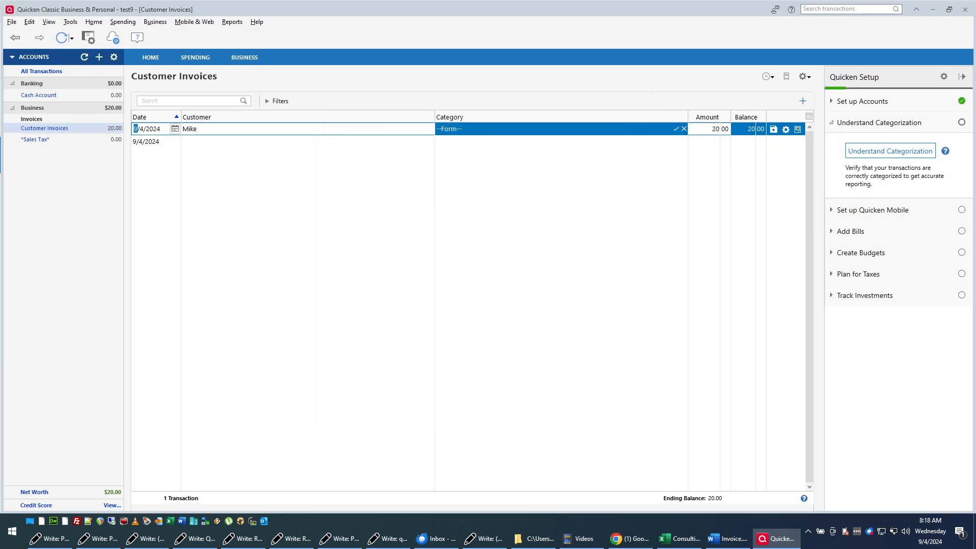